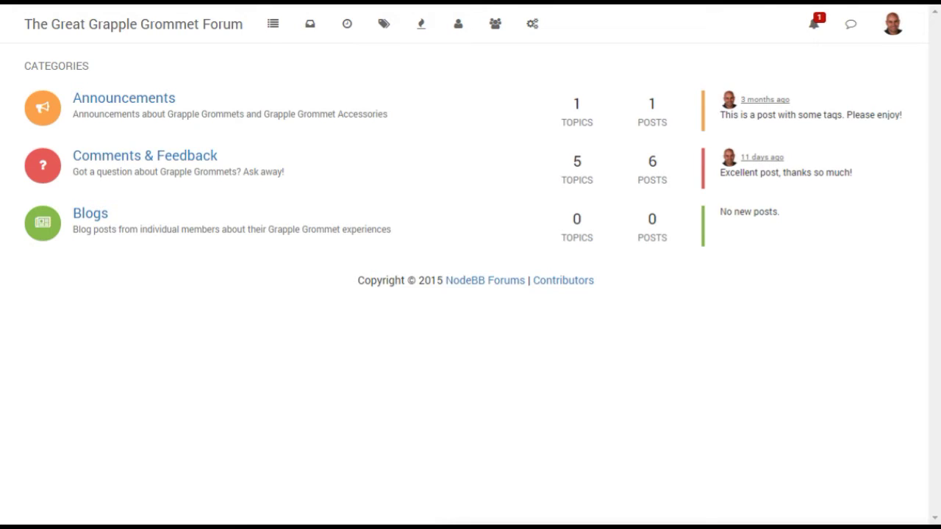
Step: From Admin > Extend > Plugins, search installable plugins for 'facebook' and install nodebb-plugin-sso-facebook
click(531, 24)
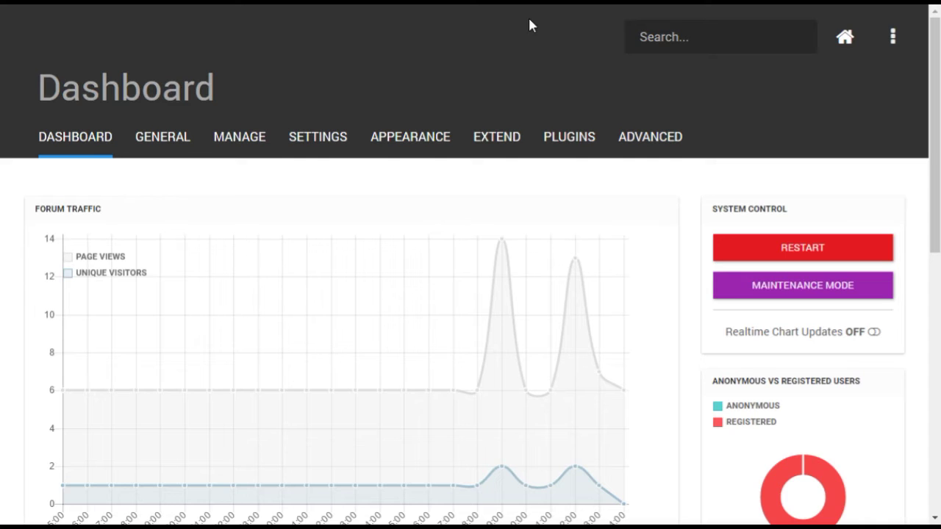
click(495, 146)
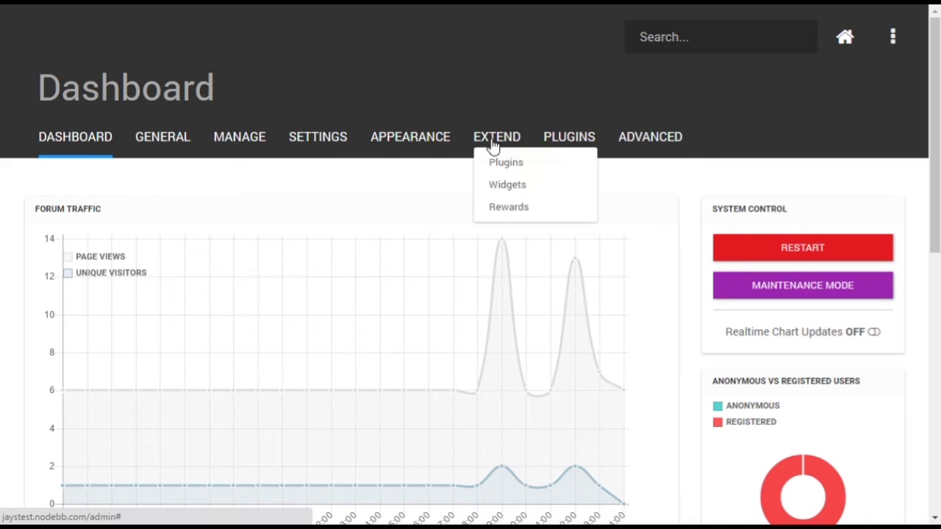
click(529, 168)
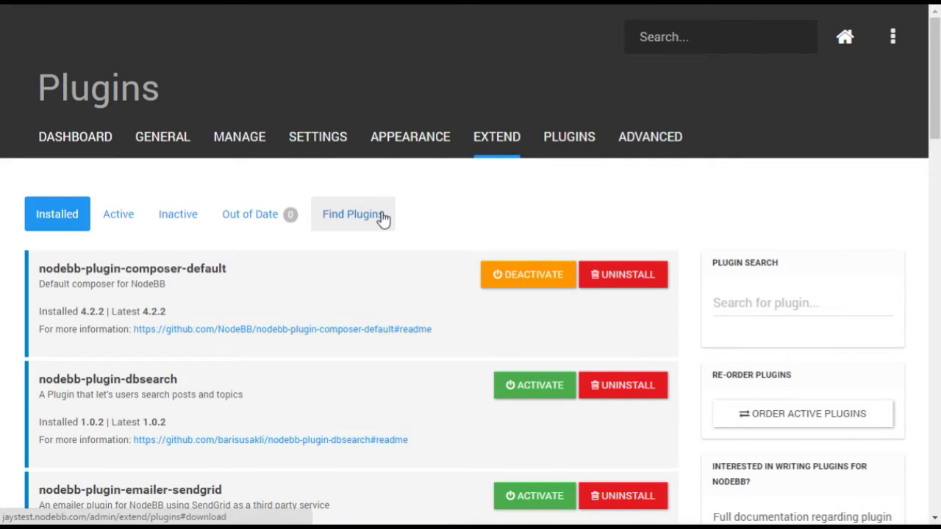
click(381, 217)
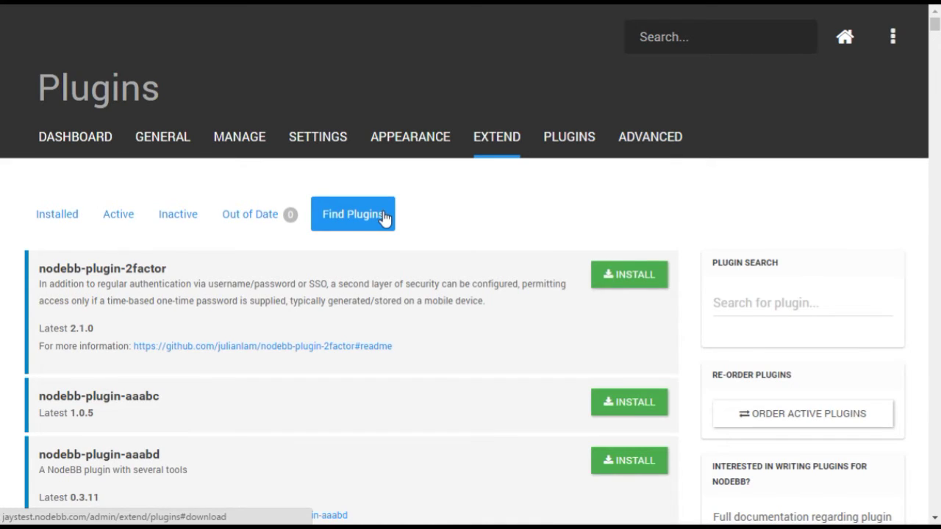
click(728, 305)
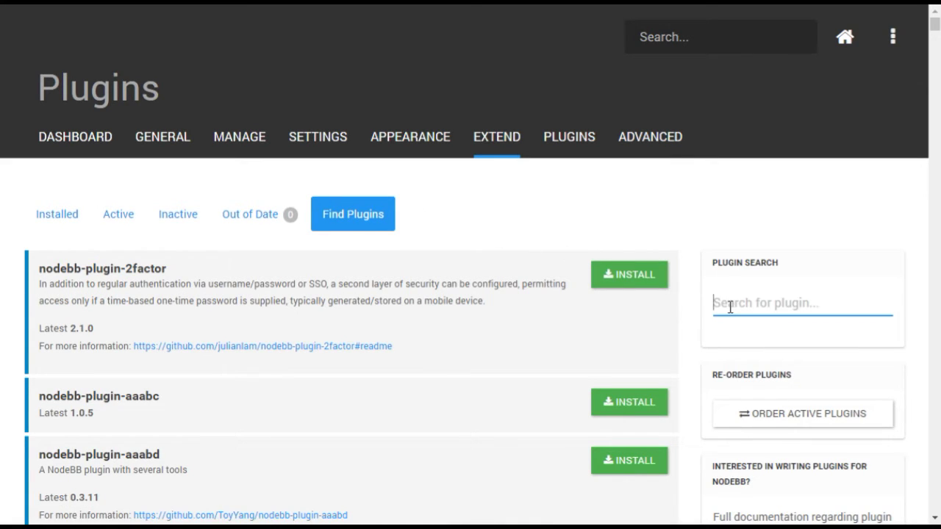
text(facebook)
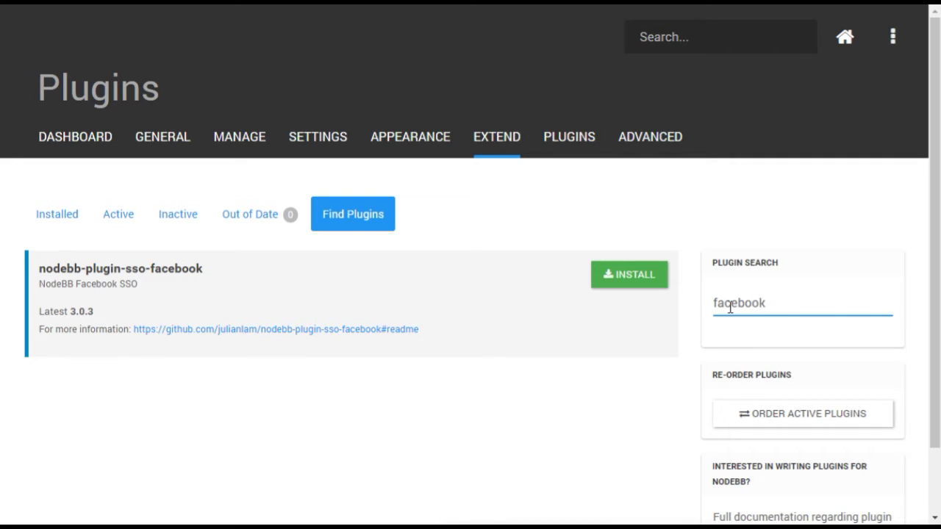
click(658, 277)
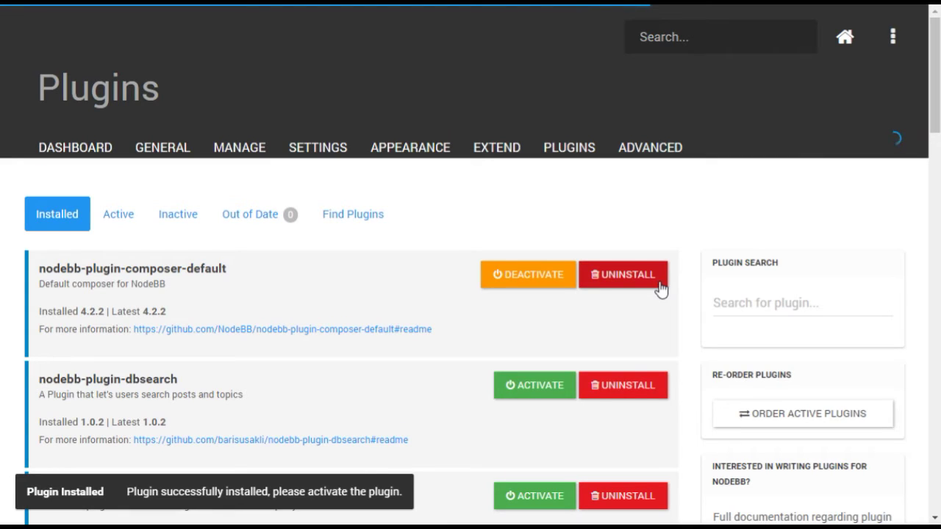
Step: Filter installed plugins by 'facebook' and activate nodebb-plugin-sso-facebook
click(727, 303)
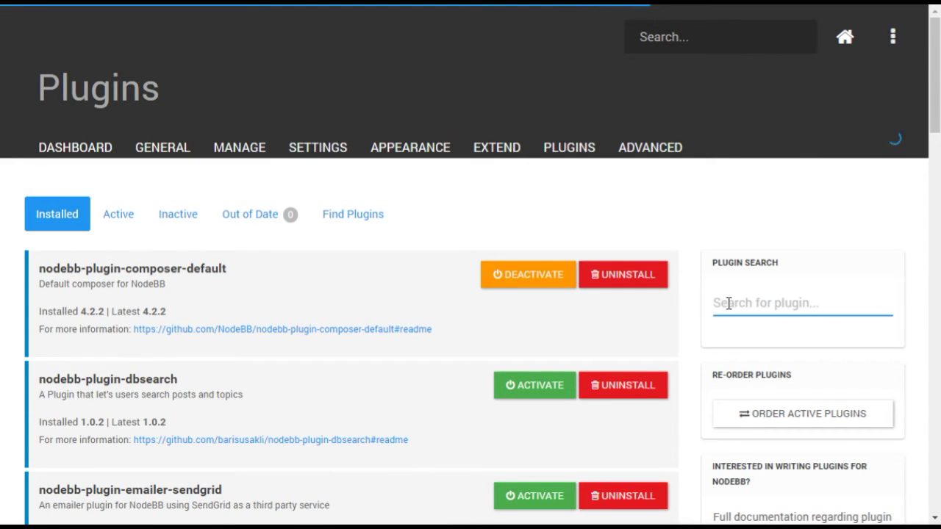
text(facebook)
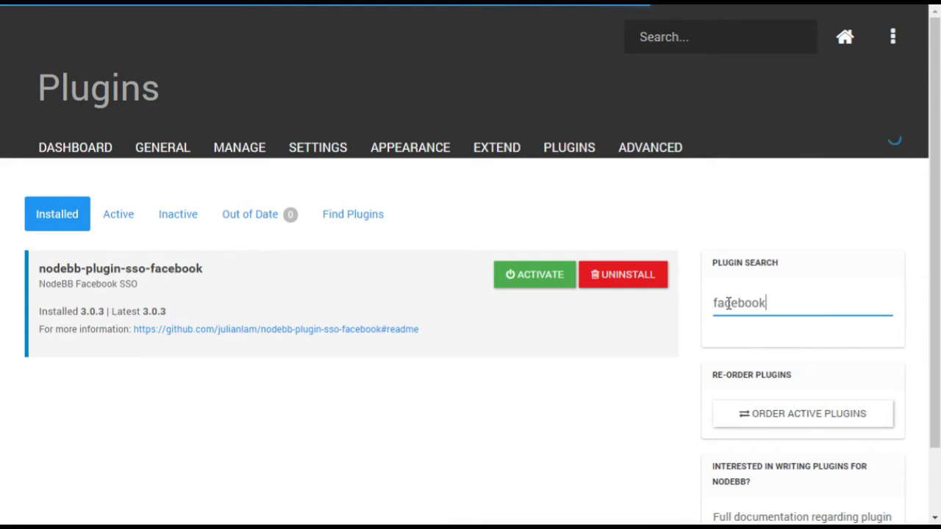
click(567, 284)
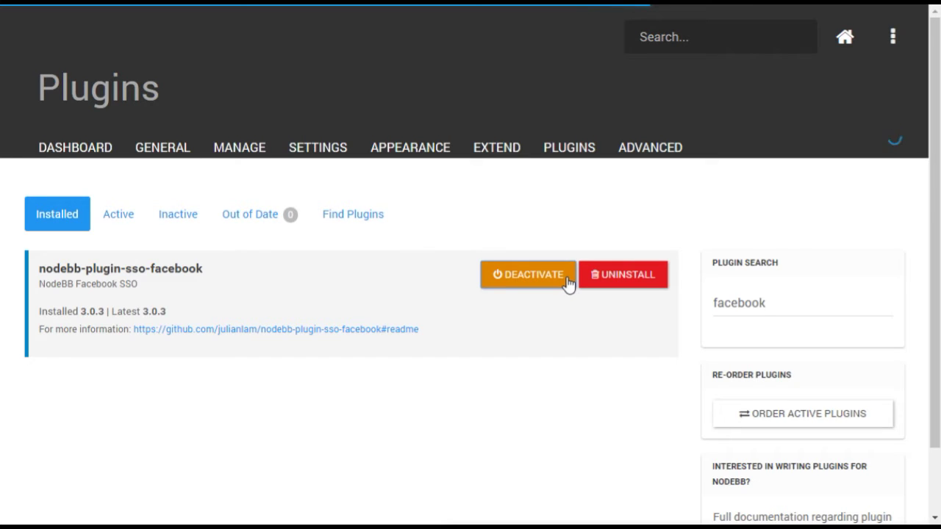
Step: Restart NodeBB from the admin Dashboard's System Control and confirm the restart
click(88, 150)
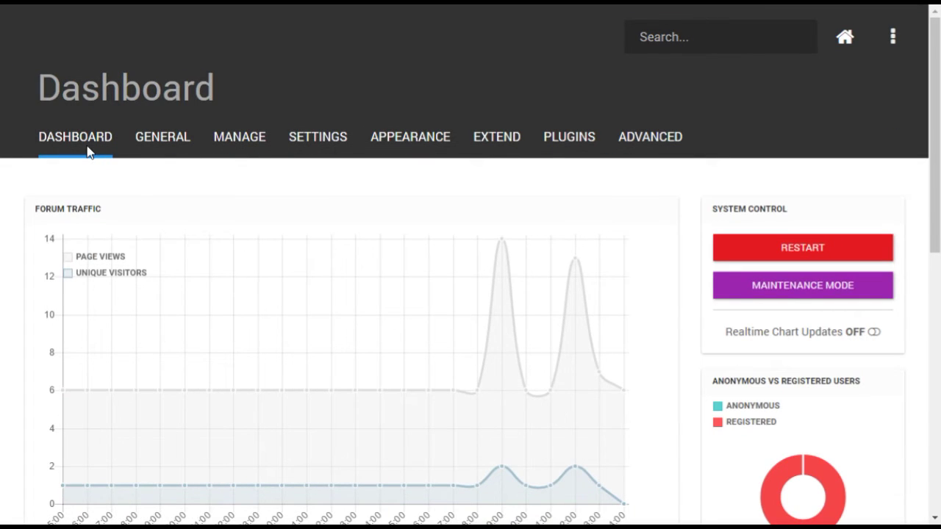
click(751, 264)
click(668, 101)
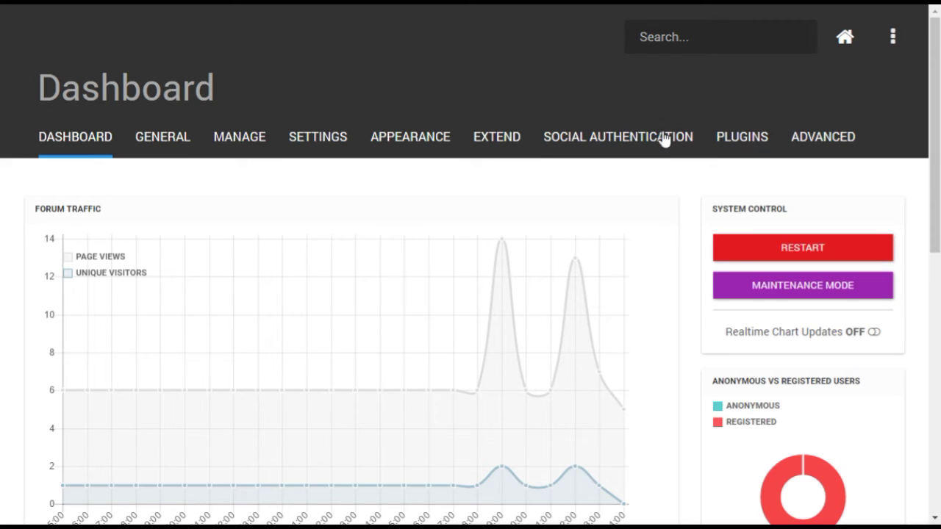
mouse_move(667, 142)
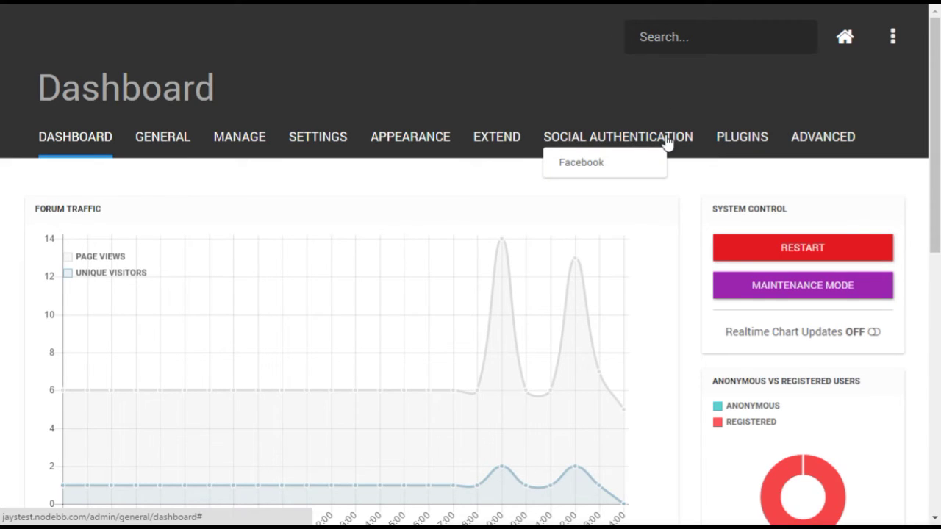
Step: Open Social Authentication > Facebook and follow the Facebook Developers Page link
click(638, 163)
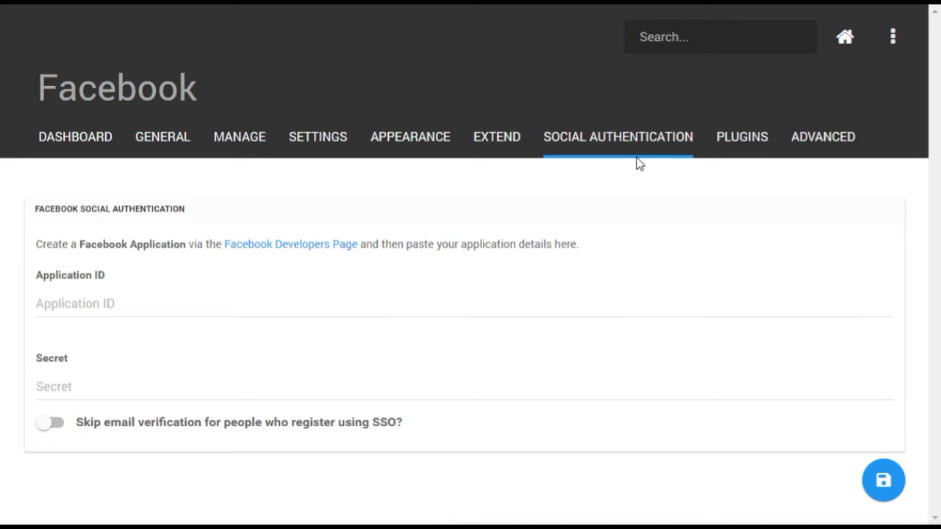
click(332, 246)
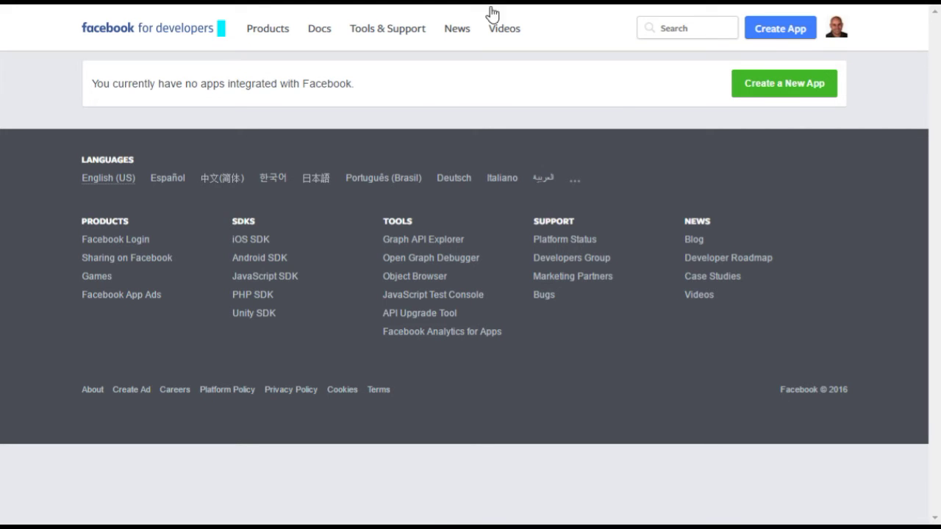
Step: Create a Facebook app named 'ForumSSO' in the Education category, entering the contact e-mail address
click(819, 90)
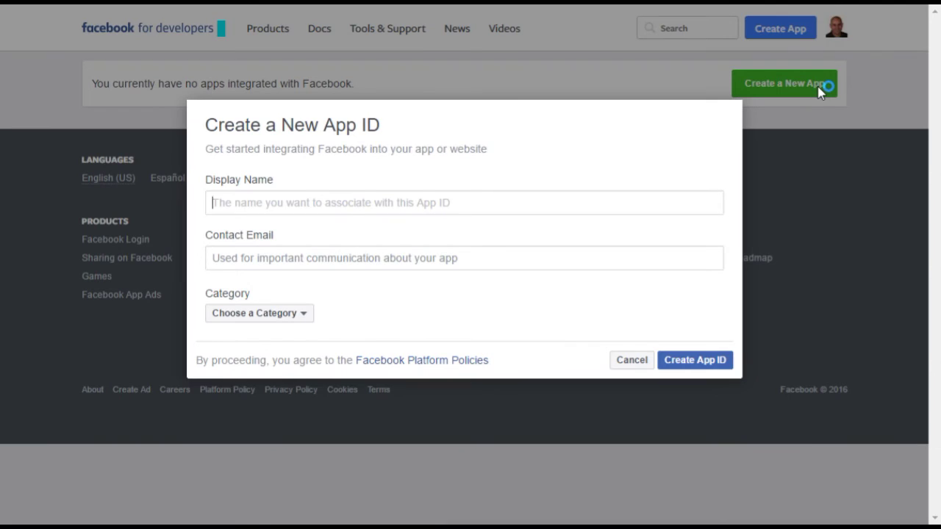
text(ForumSSO)
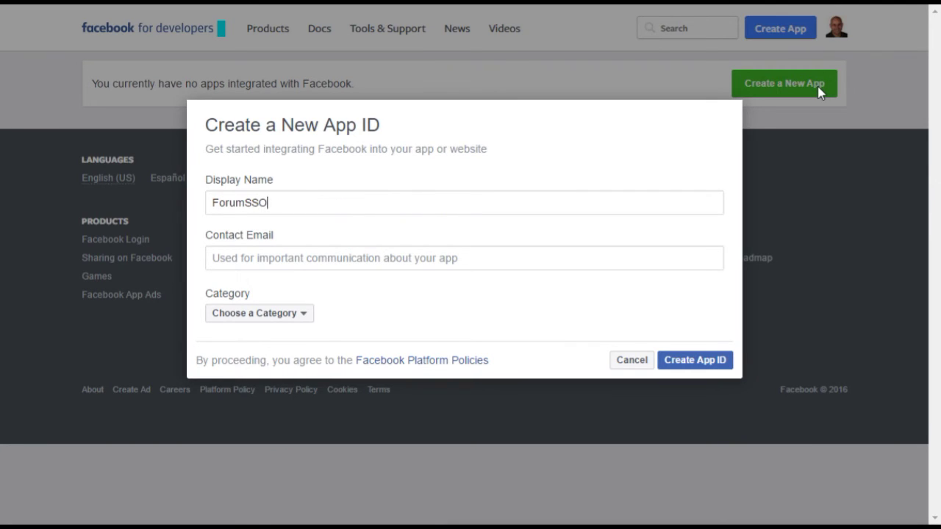
key(Tab)
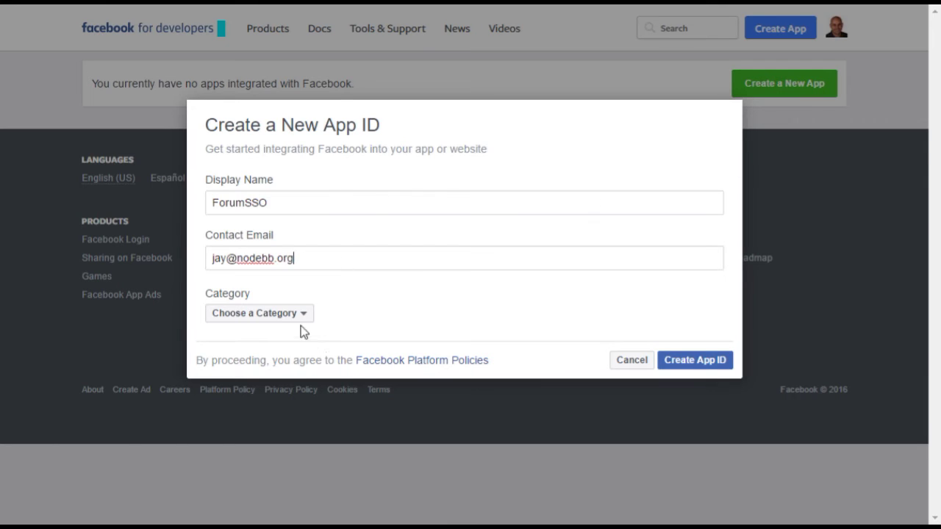
click(301, 316)
click(288, 177)
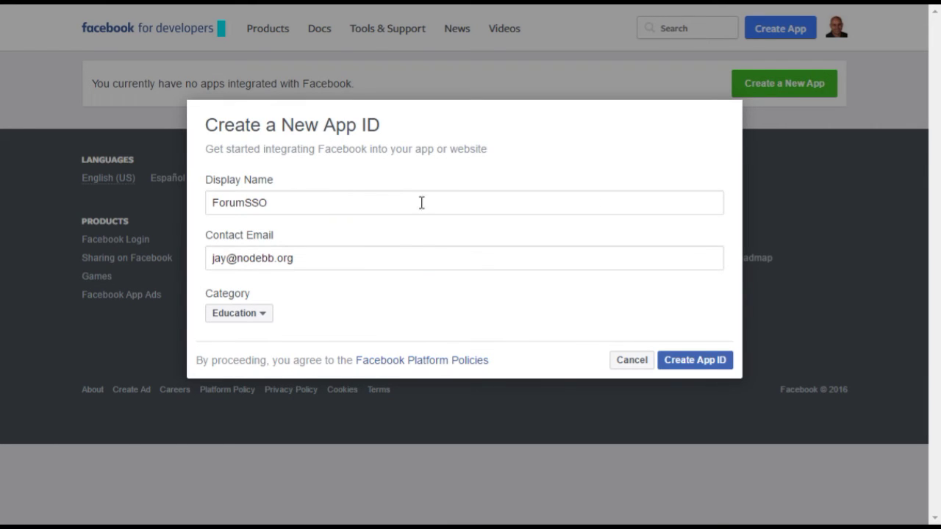
click(694, 360)
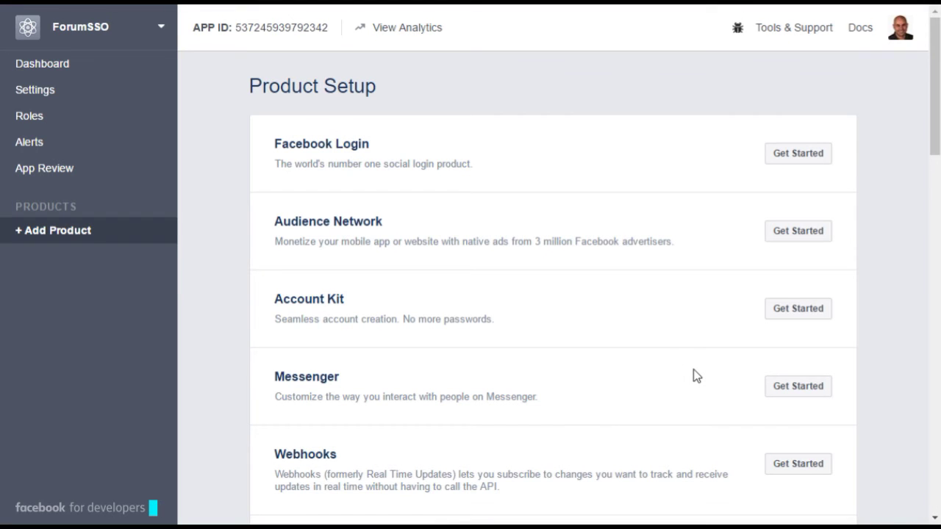
Step: Copy the ForumSSO App ID from its Dashboard onto the first line of the Notepad note
click(62, 67)
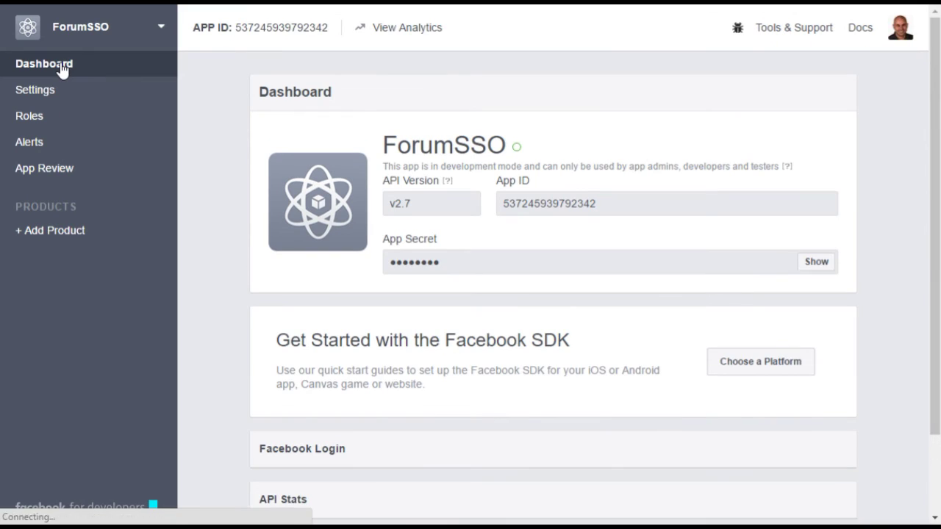
double_click(570, 208)
right_click(594, 204)
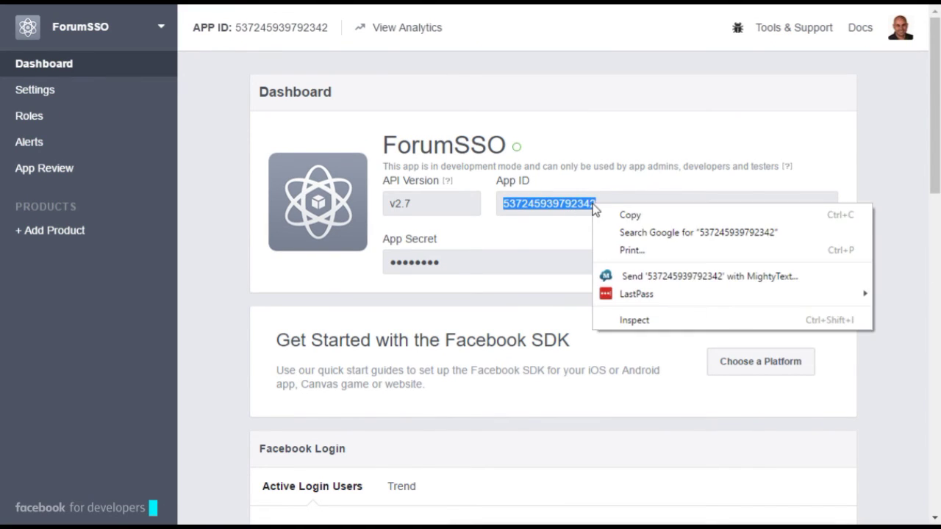
click(616, 211)
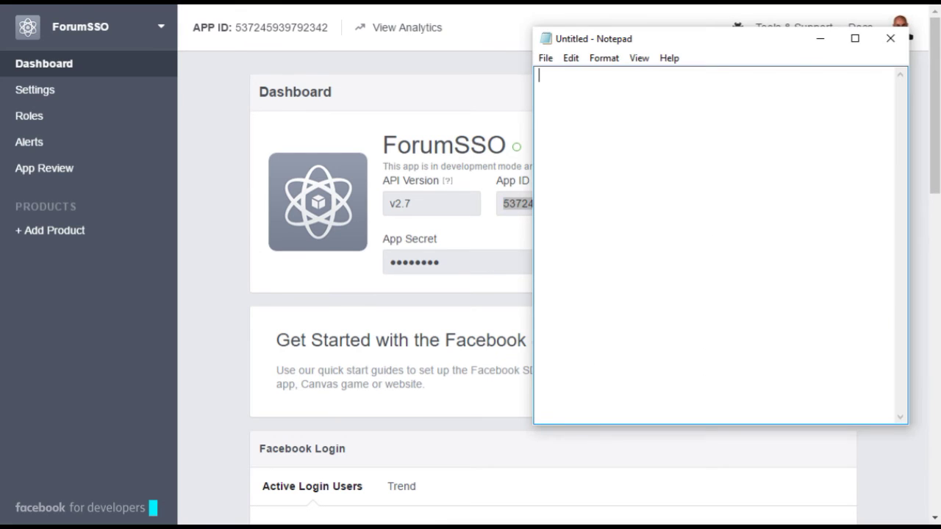
key(ctrl+v)
key(Return)
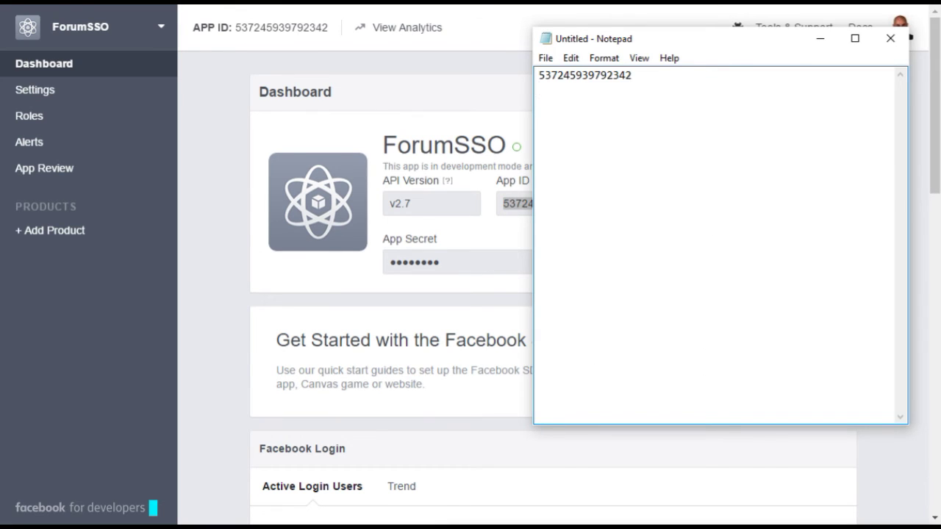
Step: Reveal the App Secret and paste it on the note's second line
click(461, 261)
click(816, 263)
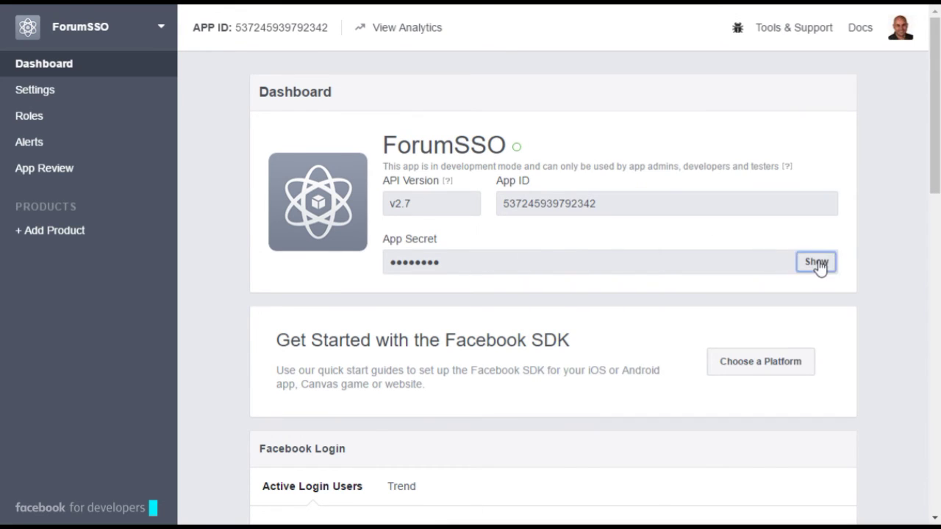
double_click(500, 262)
key(alt+Tab)
key(ctrl+v)
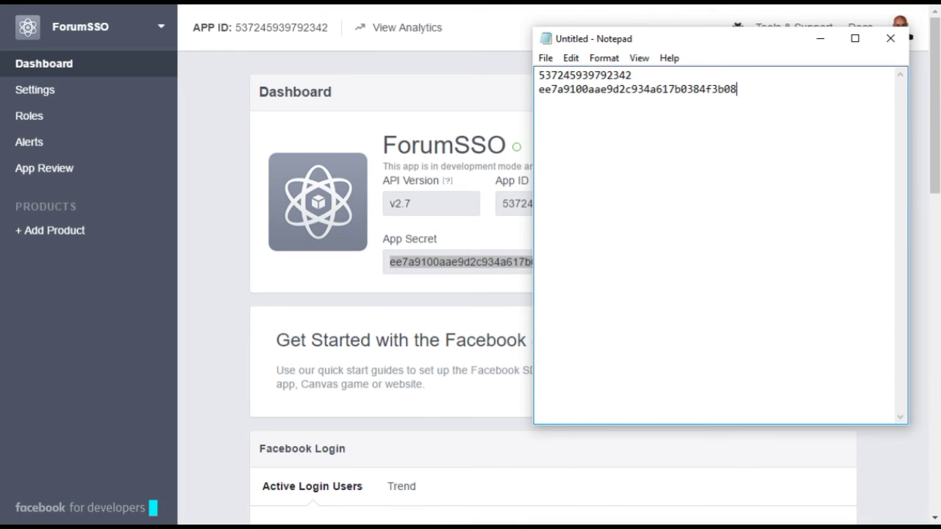
Step: Fill Application ID and Secret from the note, enable skipping SSO email verification, and save
key(alt+Tab)
key(alt+Tab)
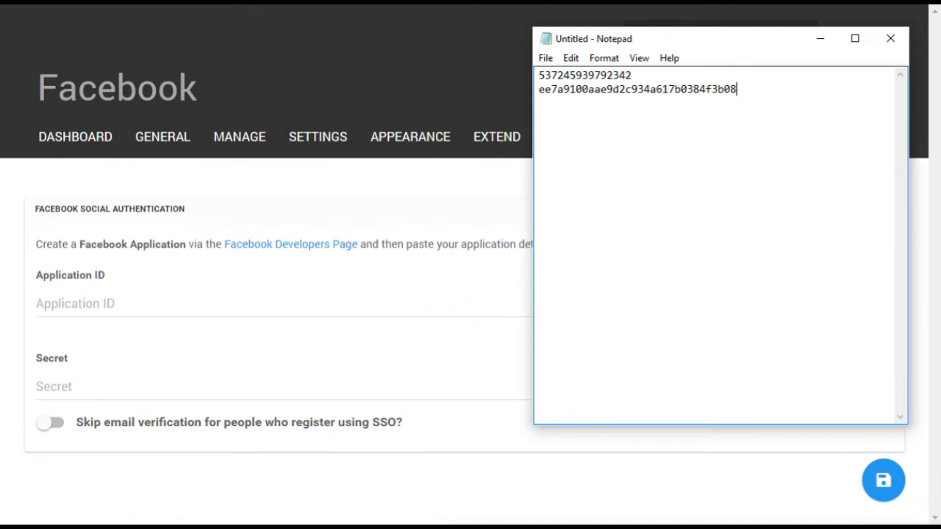
double_click(623, 75)
click(157, 307)
key(ctrl+v)
key(alt+Tab)
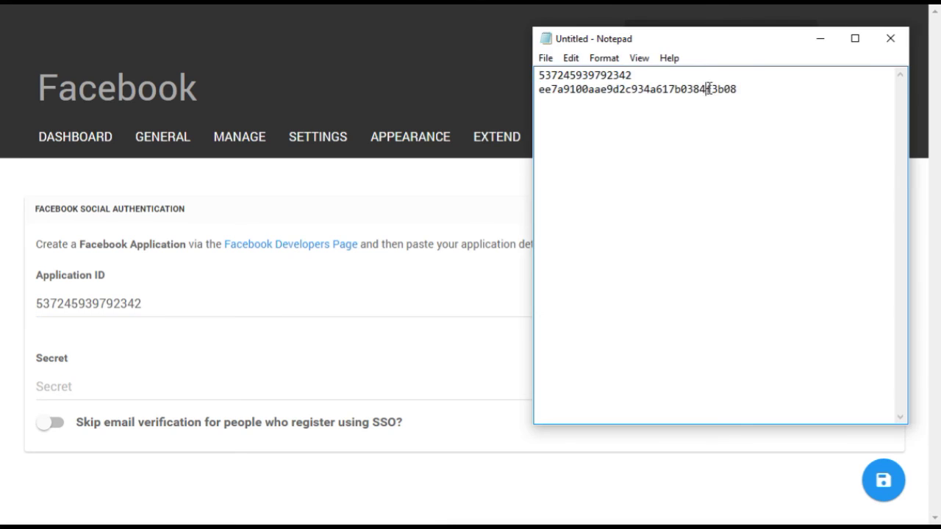
double_click(709, 88)
key(ctrl+c)
click(152, 390)
key(ctrl+v)
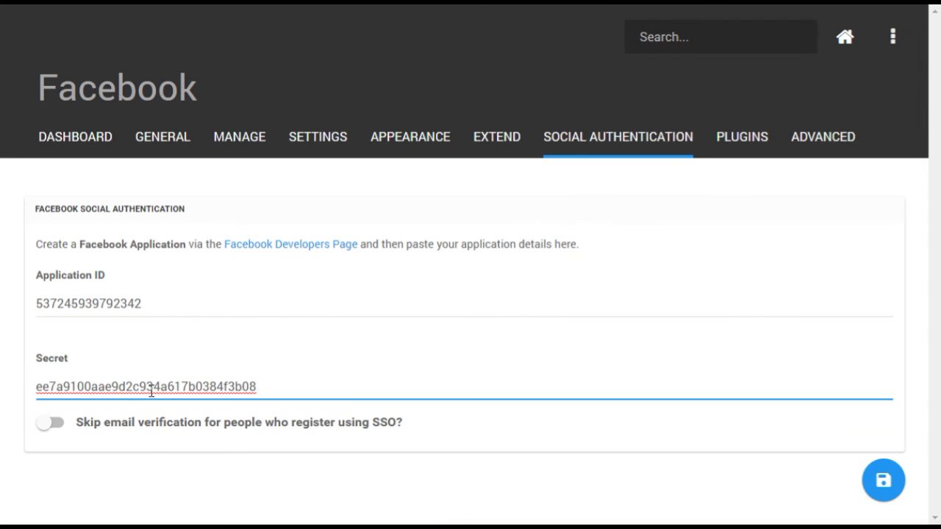
click(55, 426)
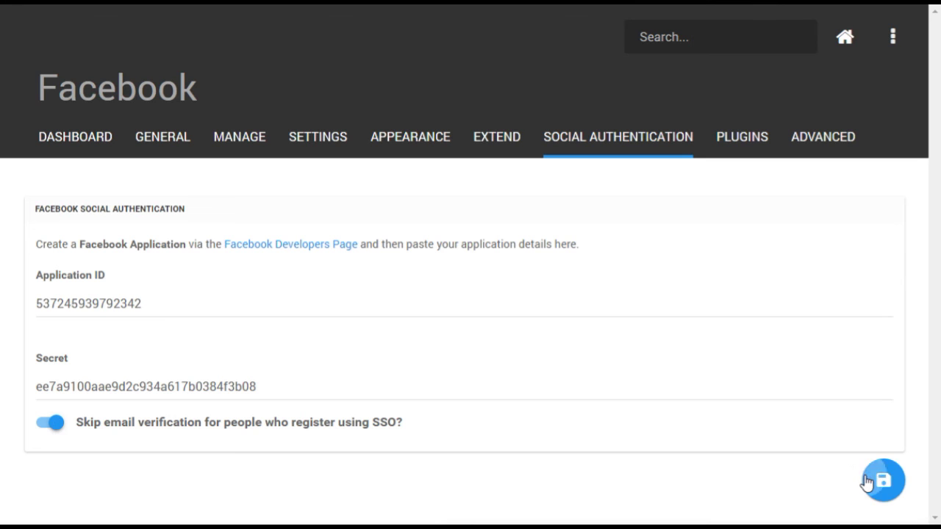
click(869, 482)
Step: Restart NodeBB again from the admin Dashboard and confirm with OK
click(70, 138)
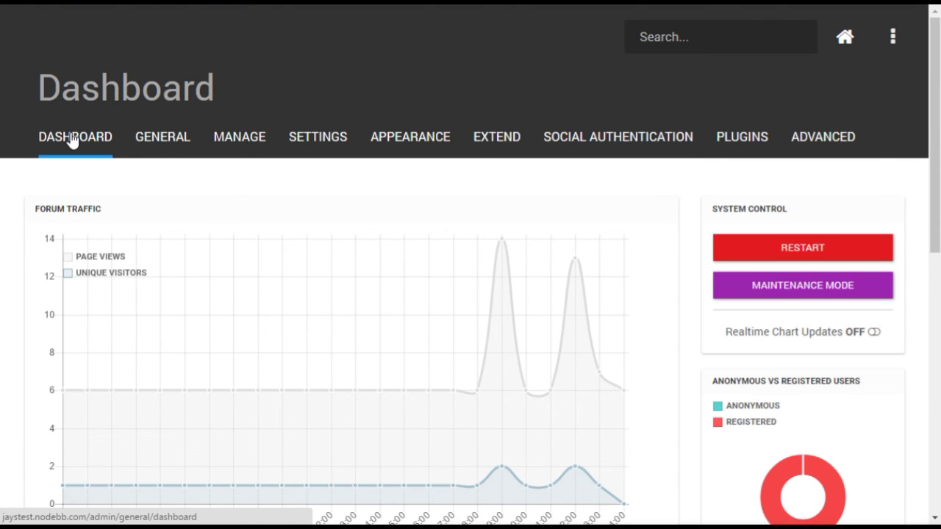
click(743, 247)
click(667, 98)
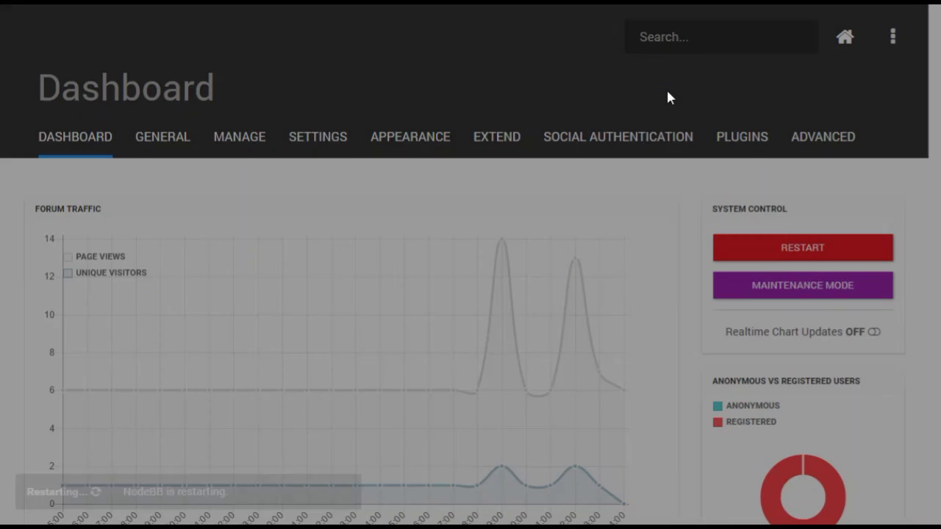